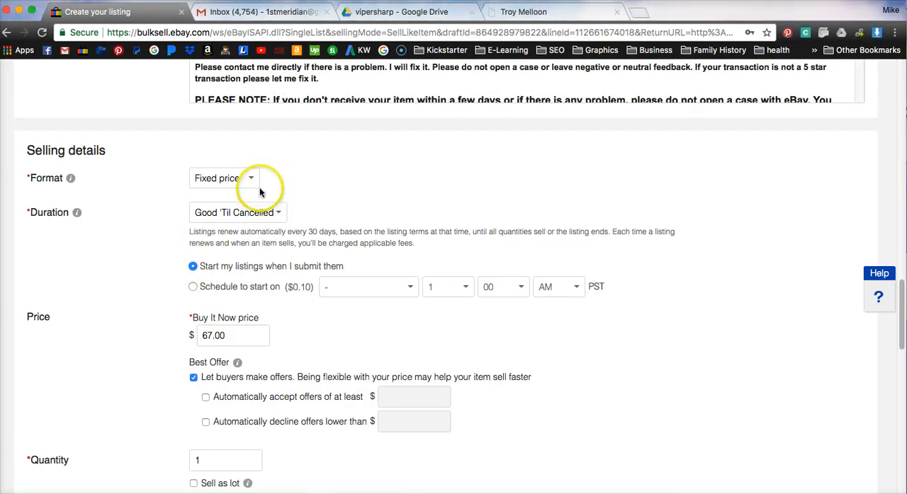
# Step: Change the listing's selling format to Auction-style
pyautogui.scroll(-1, 108, 182)
pyautogui.scroll(-2, 108, 177)
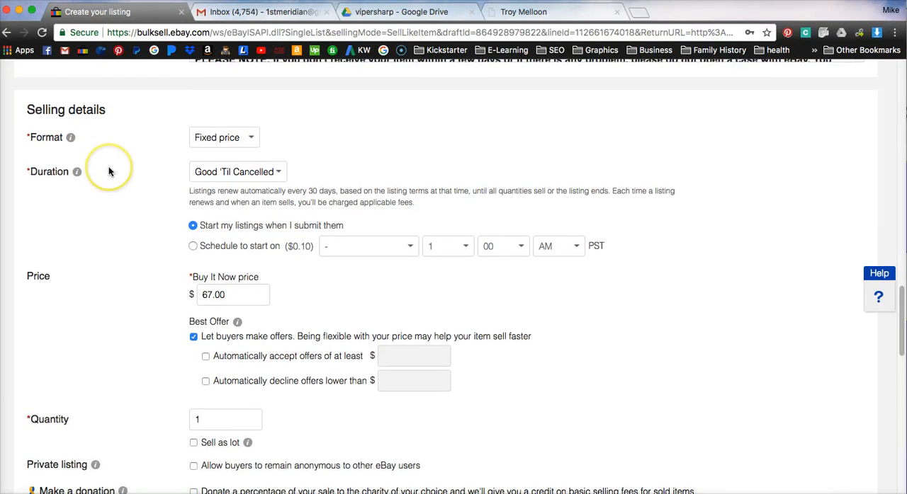
pyautogui.click(248, 142)
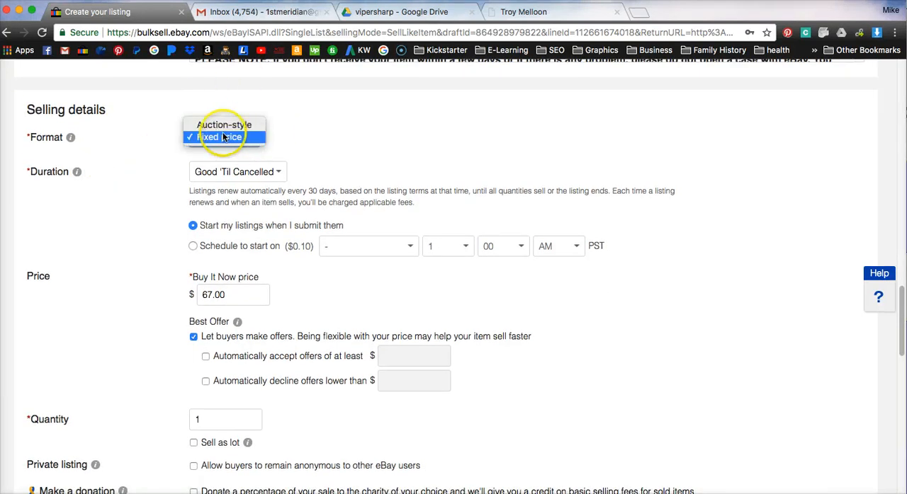
pyautogui.click(135, 141)
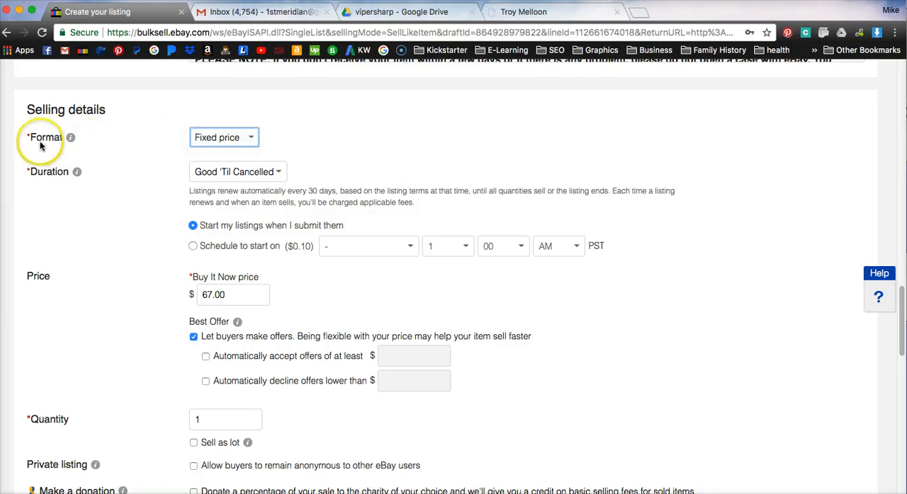
pyautogui.moveTo(117, 135); pyautogui.dragTo(214, 130)
pyautogui.click(223, 138)
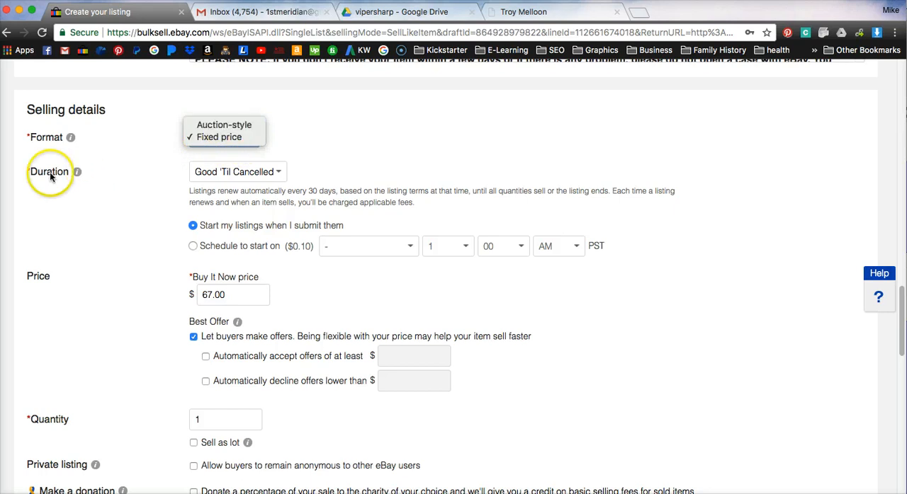
pyautogui.click(222, 126)
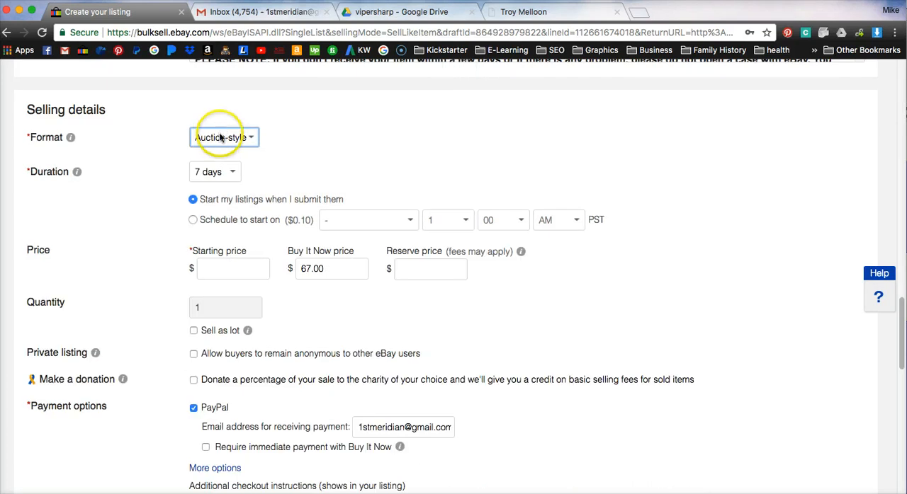
# Step: Review the auction duration choices without changing them, and set the starting price to $30
pyautogui.click(233, 174)
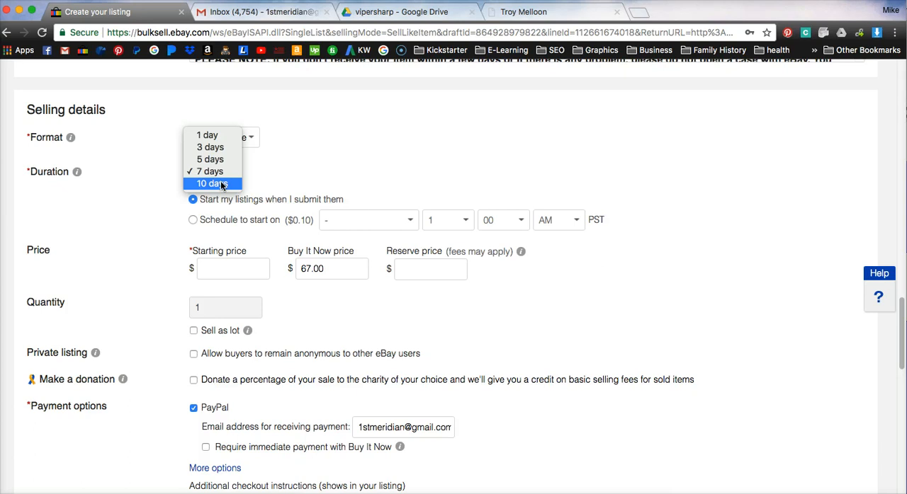
pyautogui.click(273, 174)
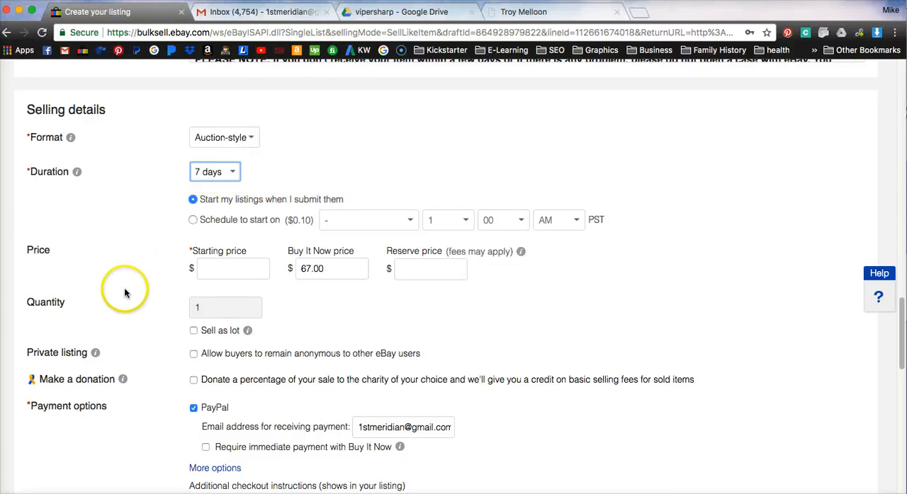
pyautogui.click(228, 268)
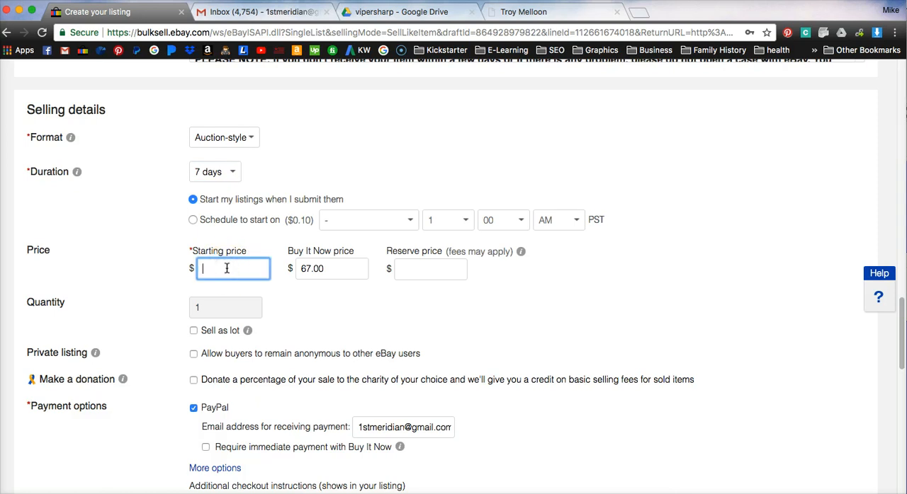
pyautogui.write('30')
pyautogui.click(221, 268)
pyautogui.click(217, 269)
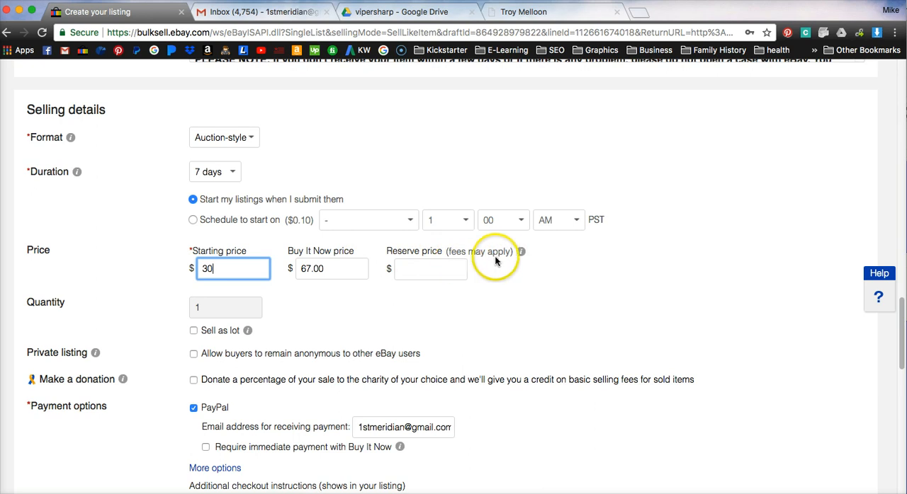
# Step: Read the explanation of the reserve price and clear the Buy It Now price
pyautogui.click(522, 253)
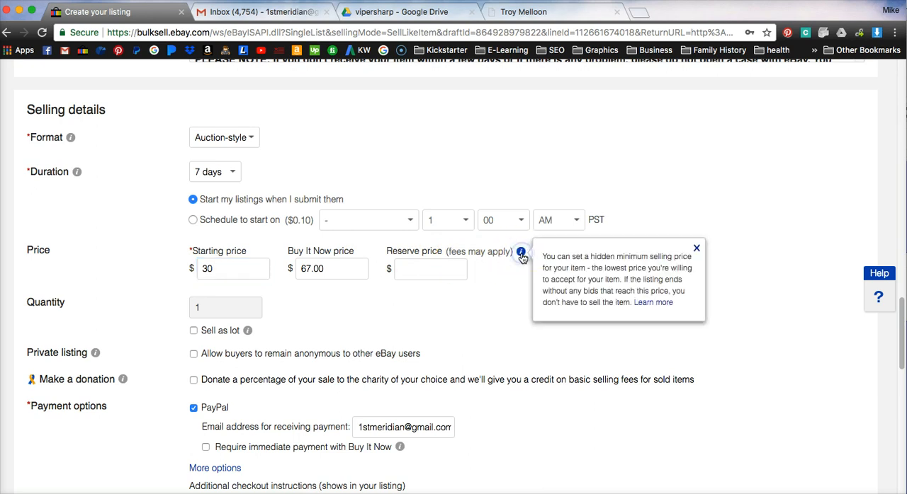
pyautogui.click(489, 275)
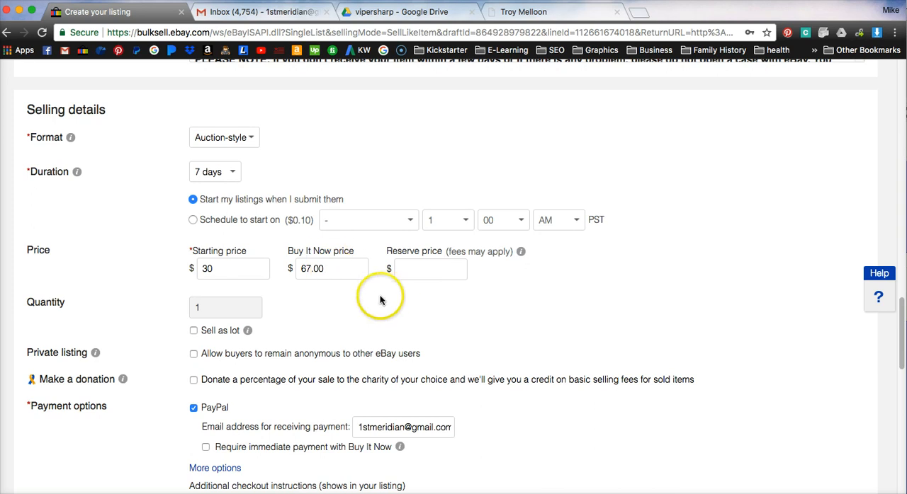
pyautogui.moveTo(330, 270); pyautogui.dragTo(300, 265)
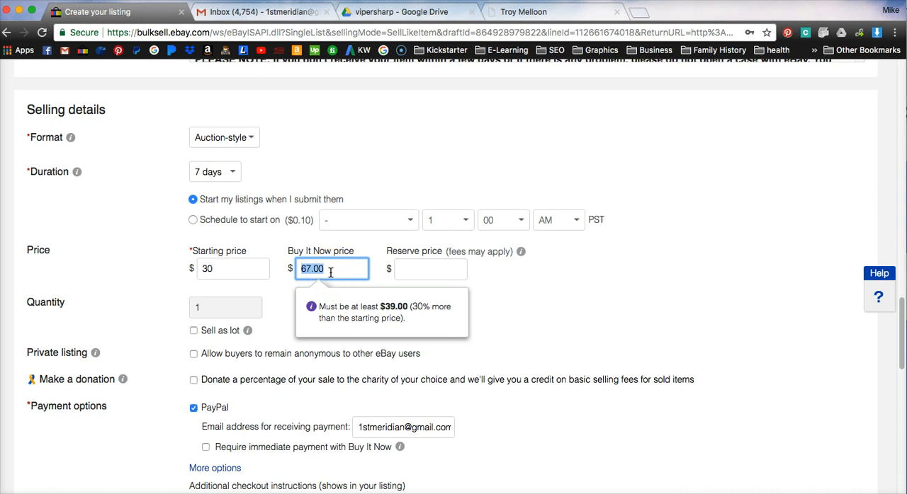
pyautogui.press('BackSpace')
pyautogui.click(274, 243)
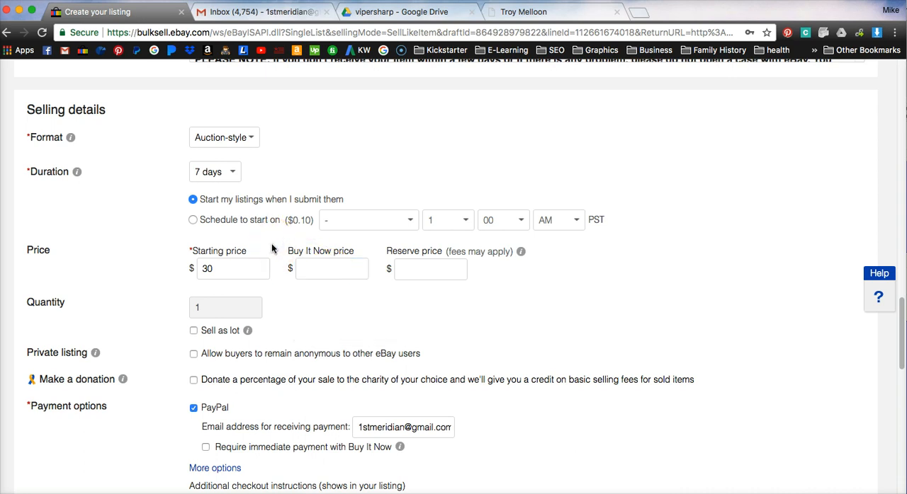
pyautogui.click(279, 280)
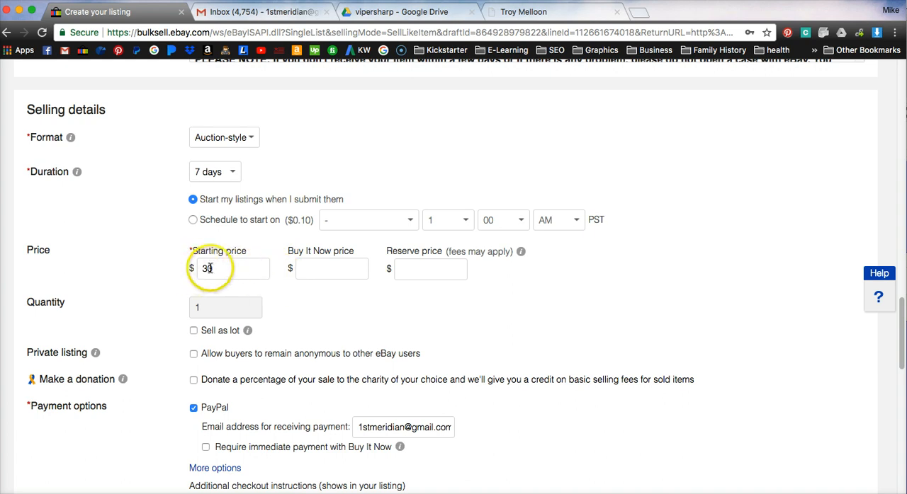
# Step: Try a Buy It Now price of $70 and clear the field again
pyautogui.click(325, 269)
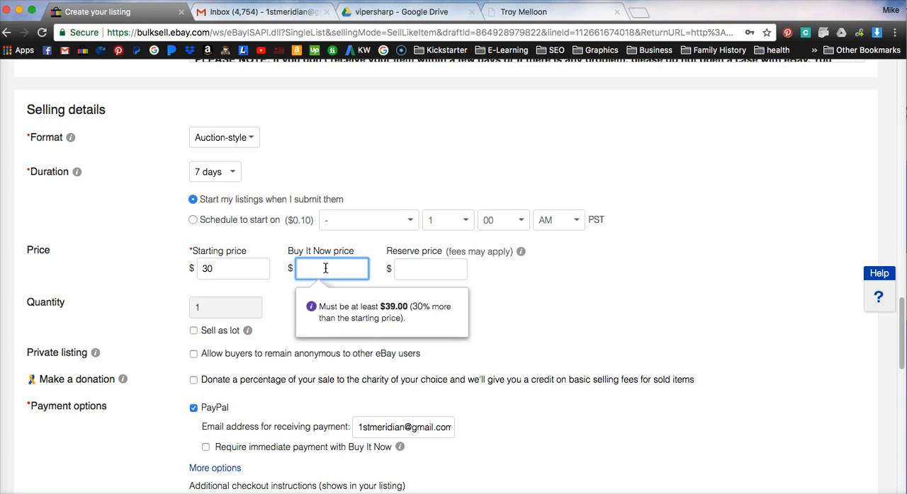
pyautogui.write('70')
pyautogui.moveTo(325, 268); pyautogui.dragTo(294, 268)
pyautogui.press('BackSpace')
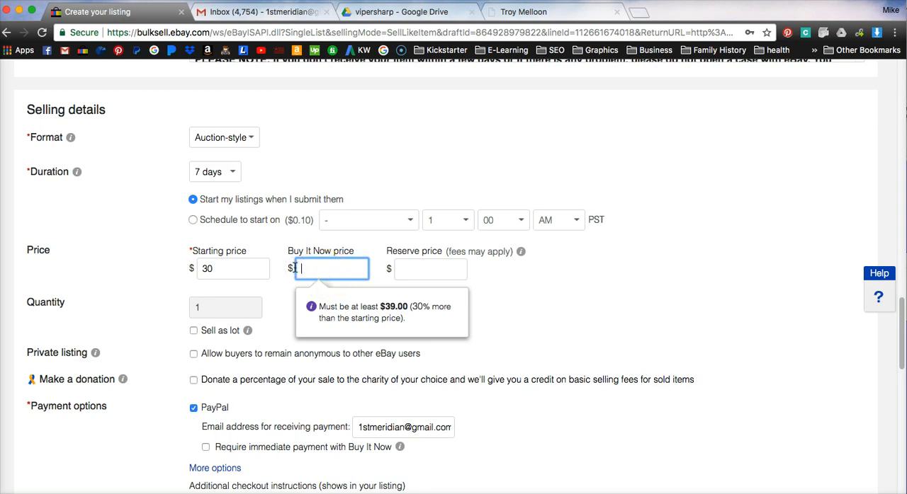
pyautogui.click(282, 307)
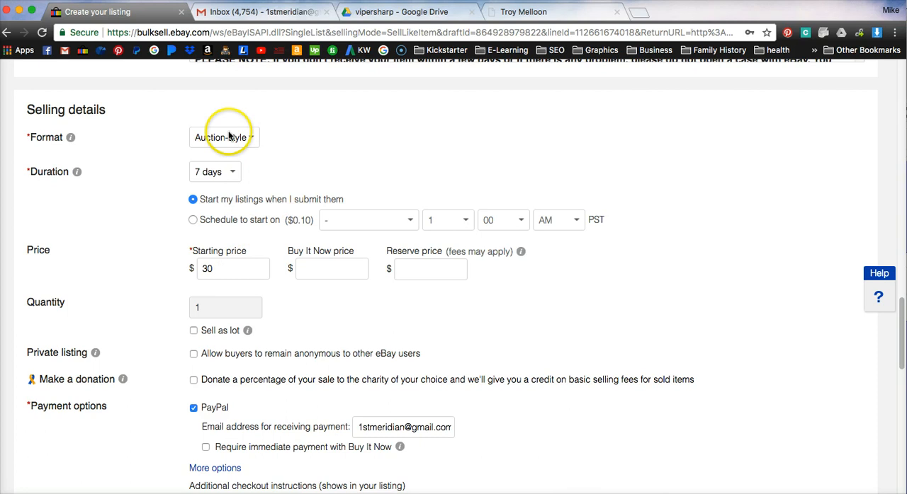
# Step: Examine the durations available for an auction-style listing without changing the selection
pyautogui.click(233, 175)
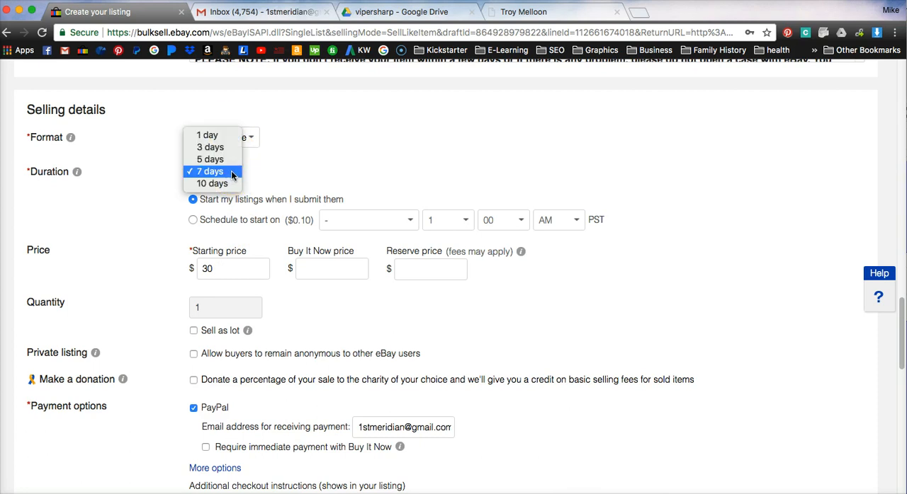
pyautogui.click(223, 172)
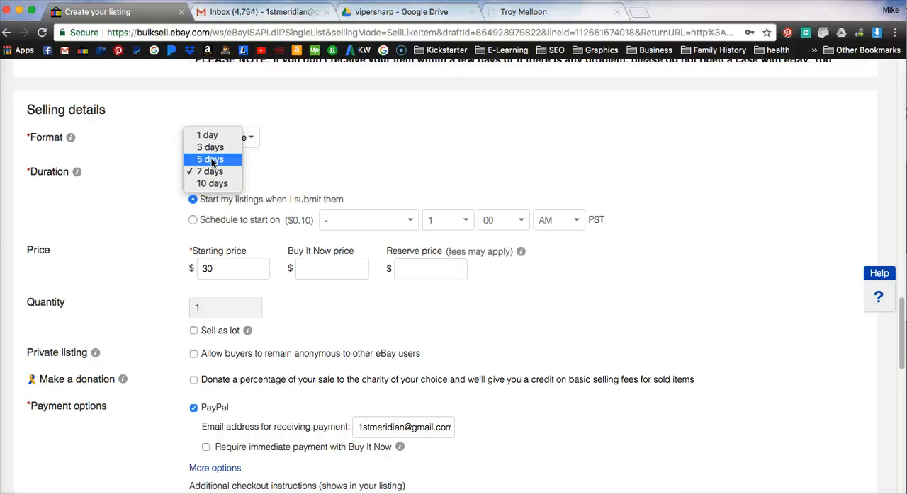
pyautogui.click(290, 154)
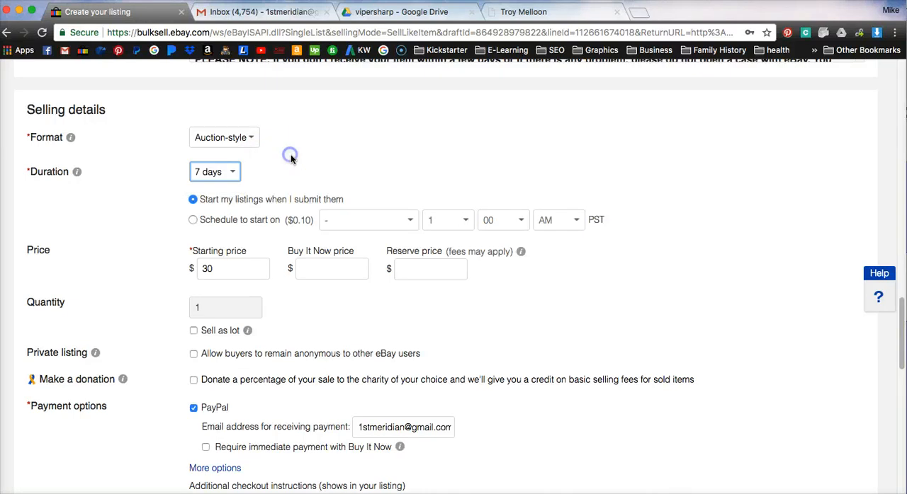
# Step: Set the listing format to Fixed price and its duration to 3 days
pyautogui.click(250, 137)
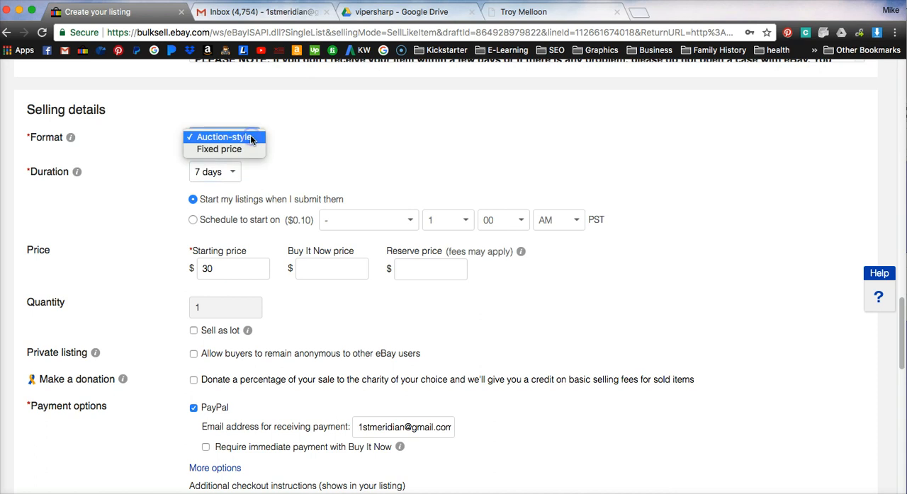
pyautogui.click(215, 151)
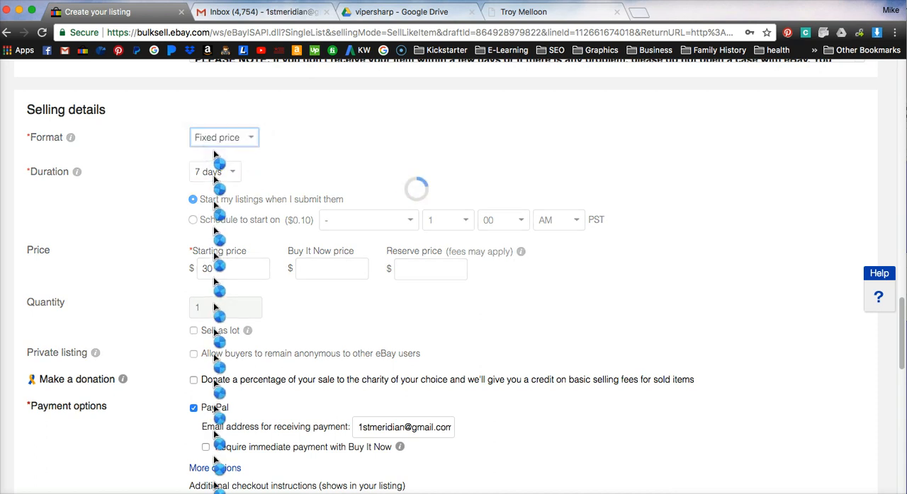
pyautogui.click(277, 173)
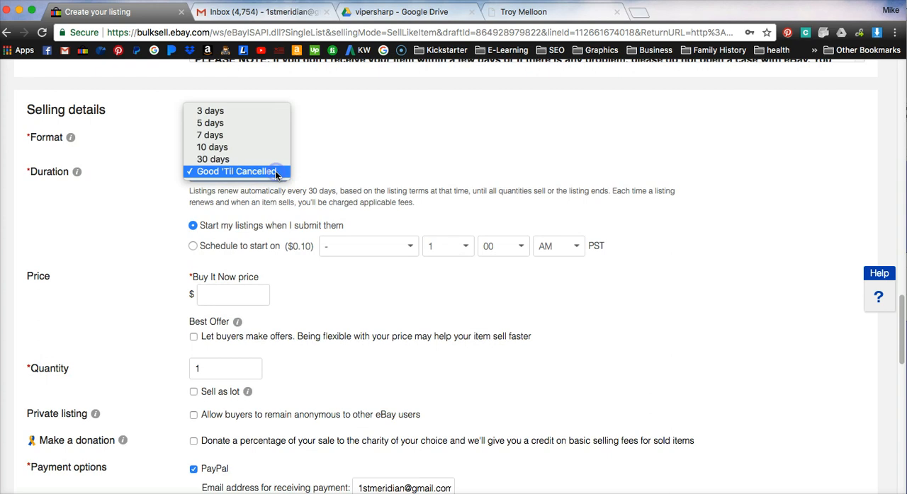
pyautogui.click(223, 111)
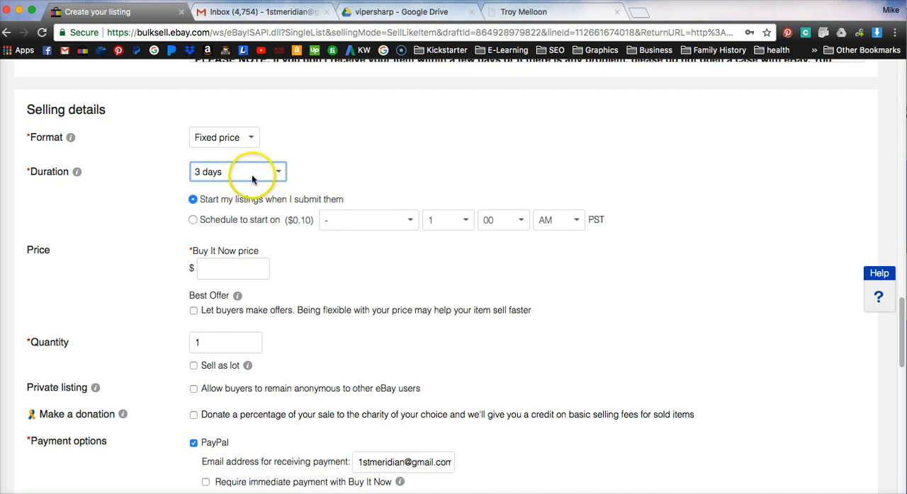
# Step: Check the listing fee for the fixed-price listing and examine the other durations it offers
pyautogui.scroll(-15, 127, 222)
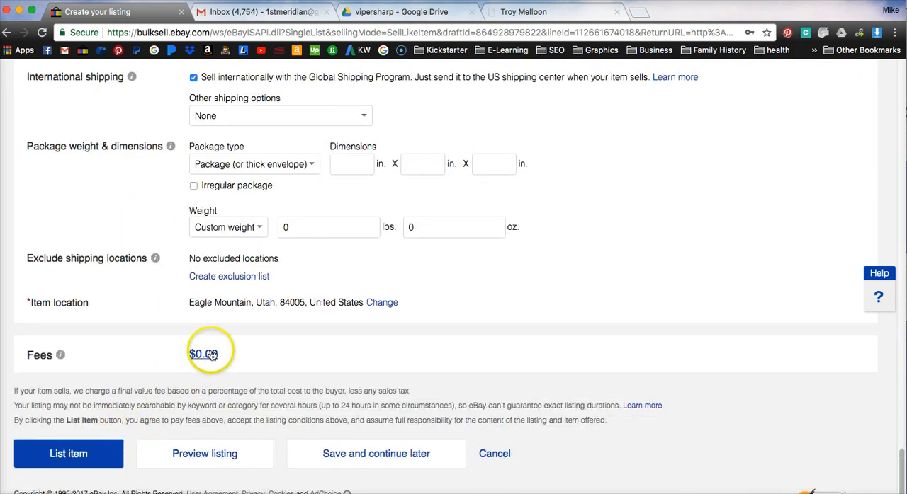
pyautogui.scroll(10, 234, 355)
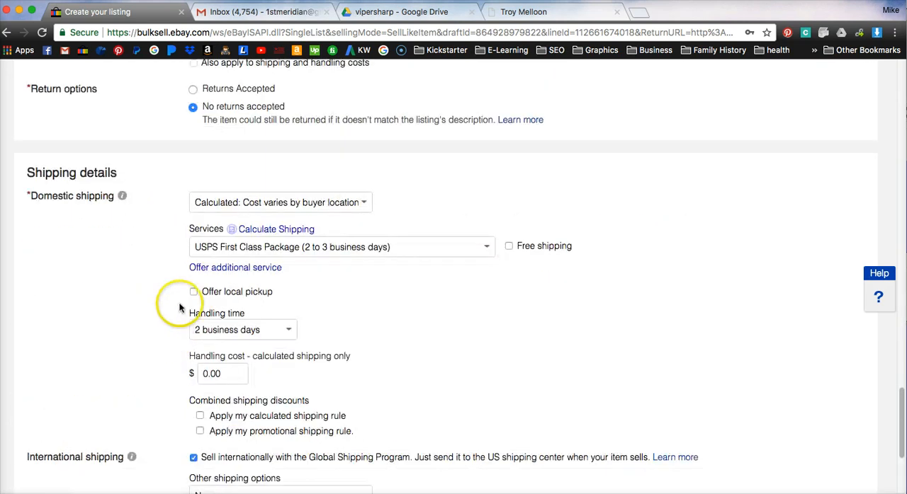
pyautogui.scroll(6, 179, 306)
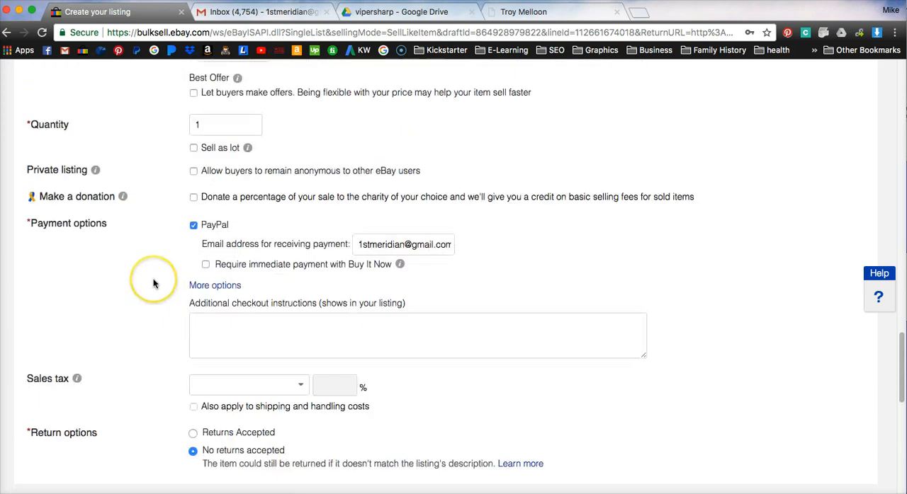
pyautogui.scroll(4, 154, 280)
pyautogui.scroll(3, 247, 208)
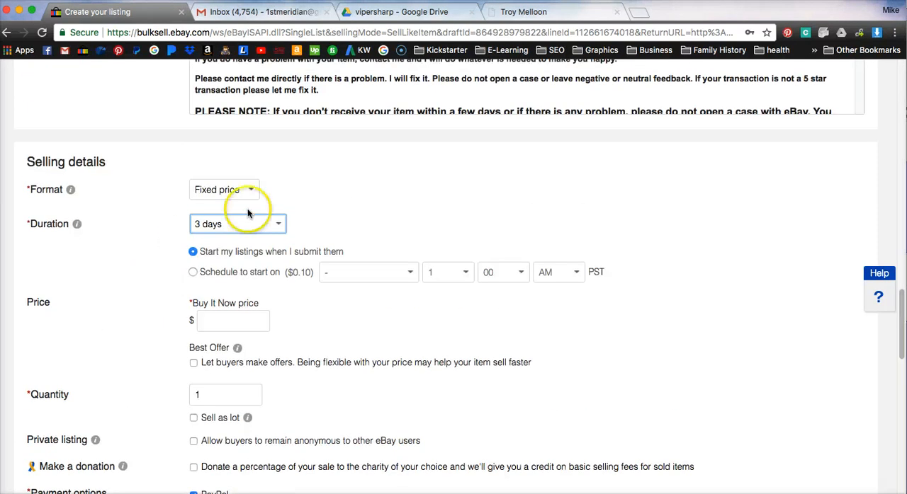
pyautogui.click(257, 226)
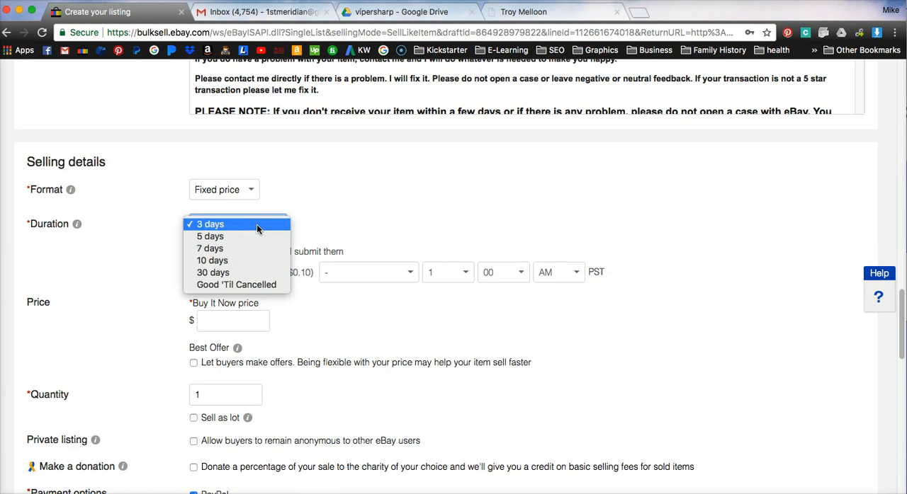
pyautogui.click(219, 252)
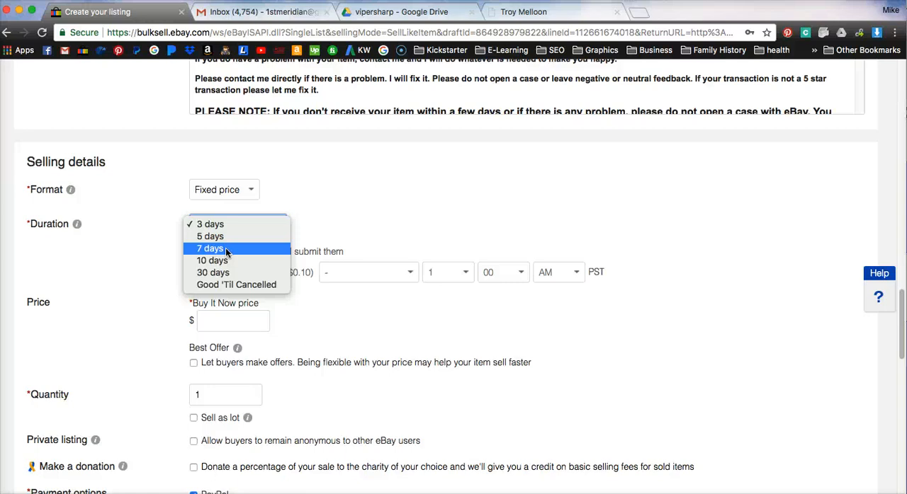
# Step: Close the duration choices and open stores.ebay.com in a new browser tab
pyautogui.click(642, 15)
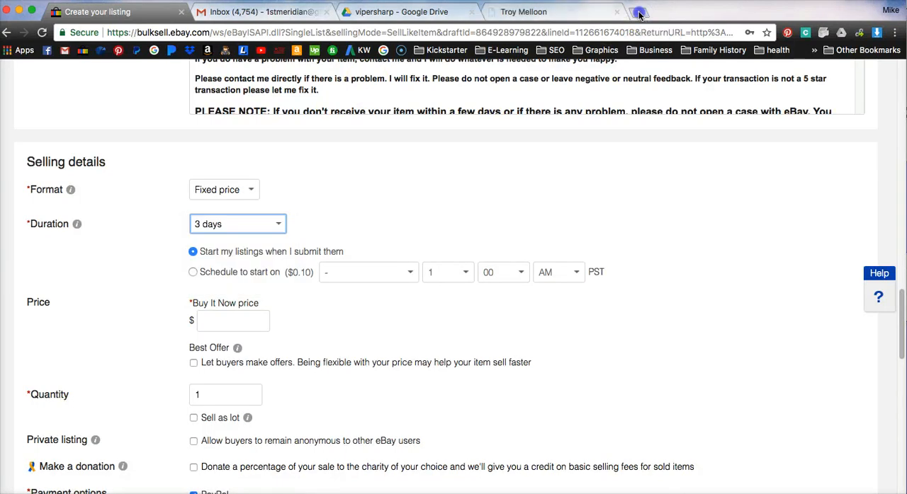
pyautogui.click(639, 14)
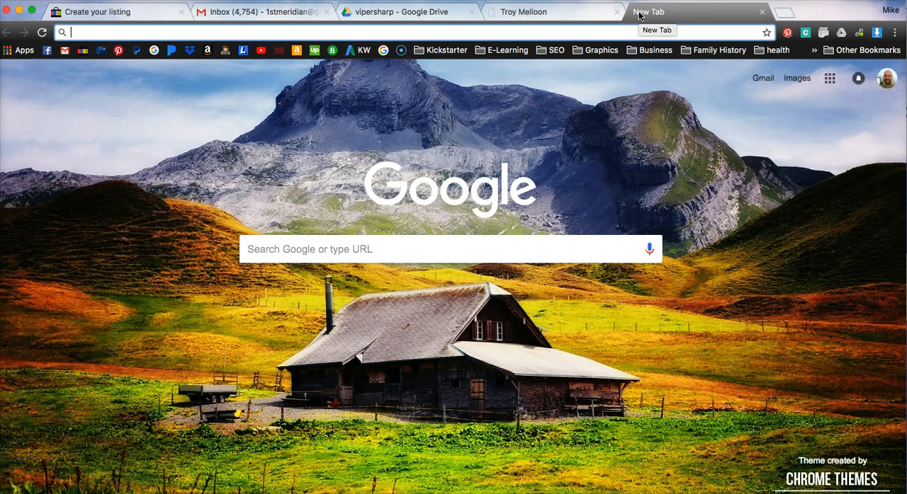
pyautogui.write('stores')
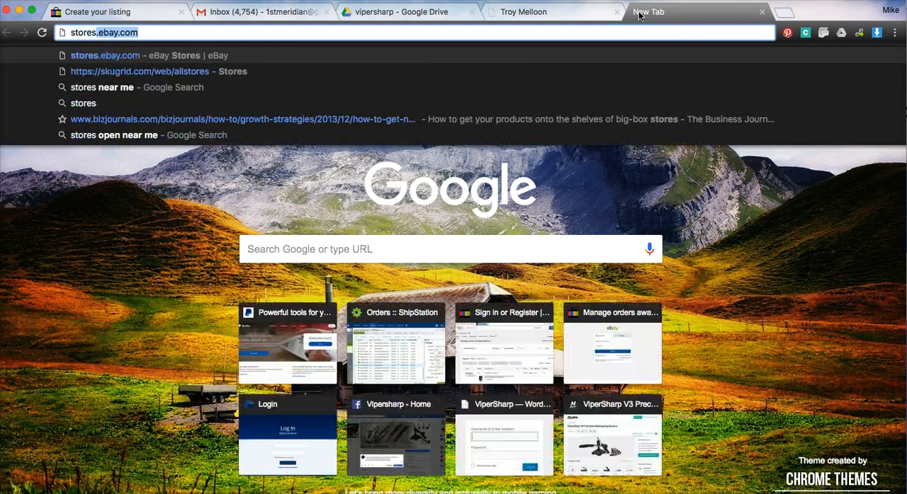
pyautogui.write('.ebay.com')
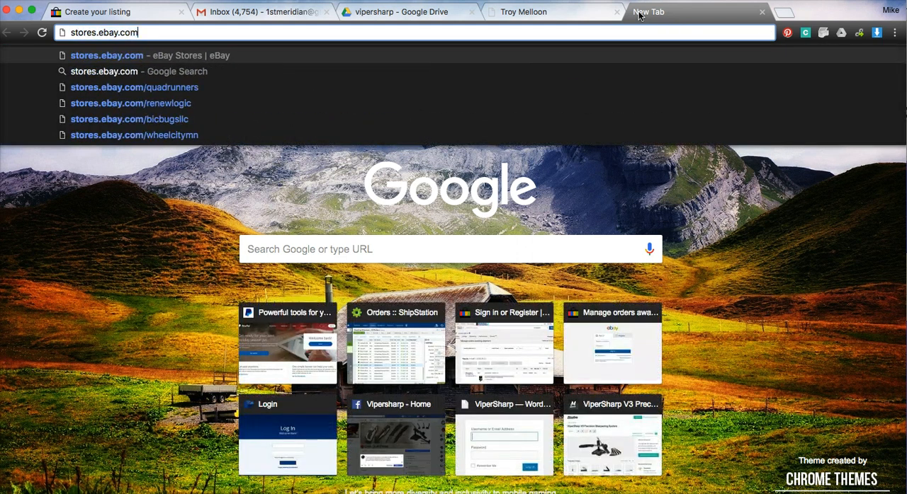
pyautogui.press('Return')
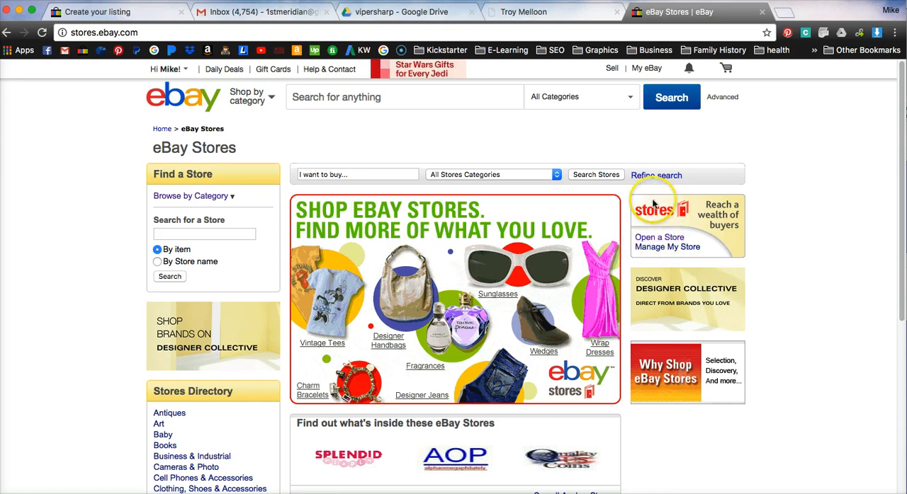
# Step: Open the page for opening a store and examine the subscription rates and insertion fees in its fee table
pyautogui.click(655, 243)
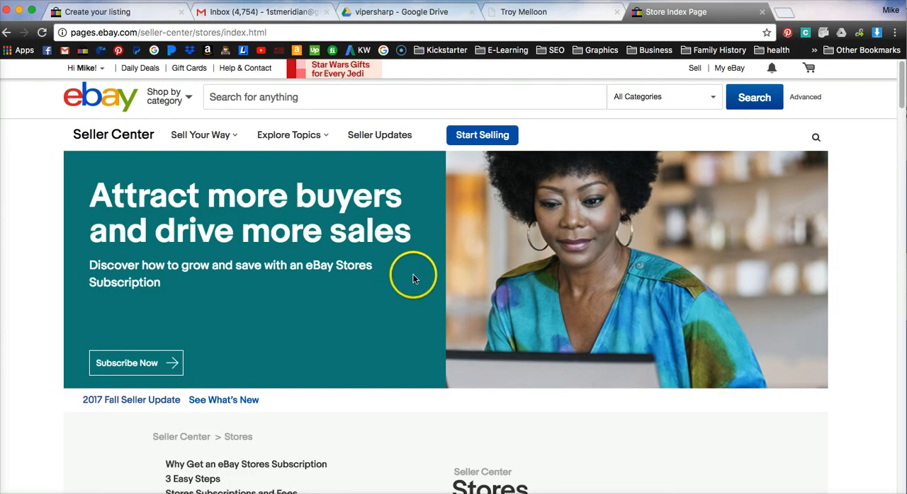
pyautogui.scroll(-2, 413, 276)
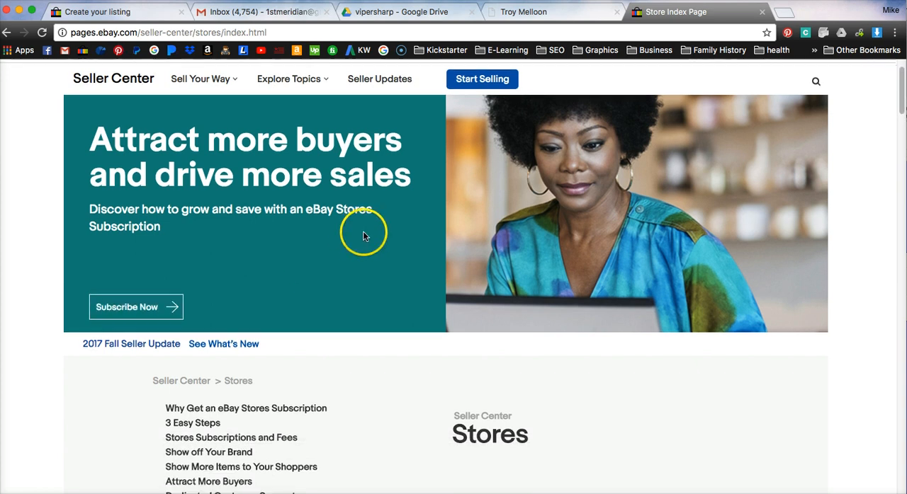
pyautogui.scroll(-12, 364, 233)
pyautogui.scroll(-12, 369, 233)
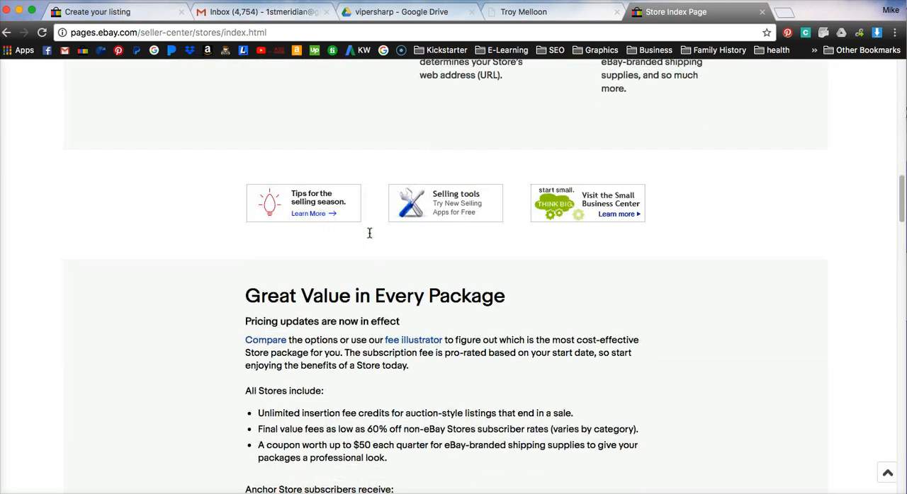
pyautogui.scroll(-2, 369, 233)
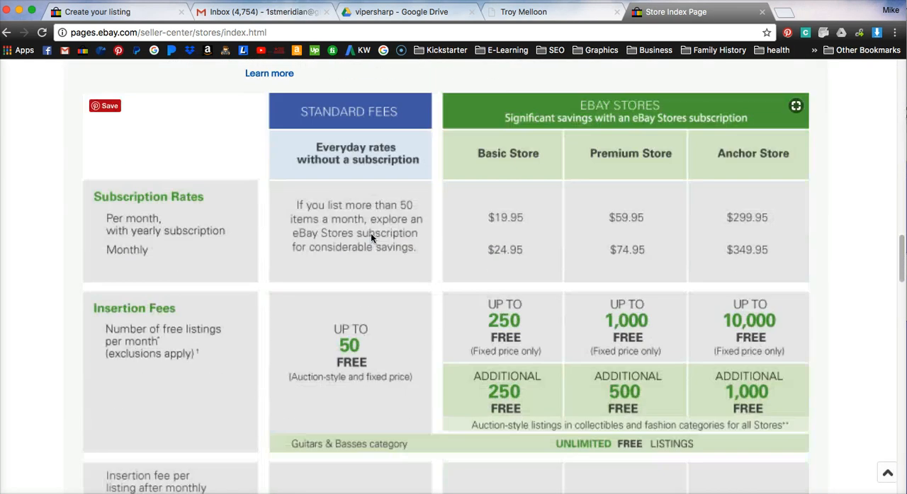
pyautogui.scroll(-1, 339, 153)
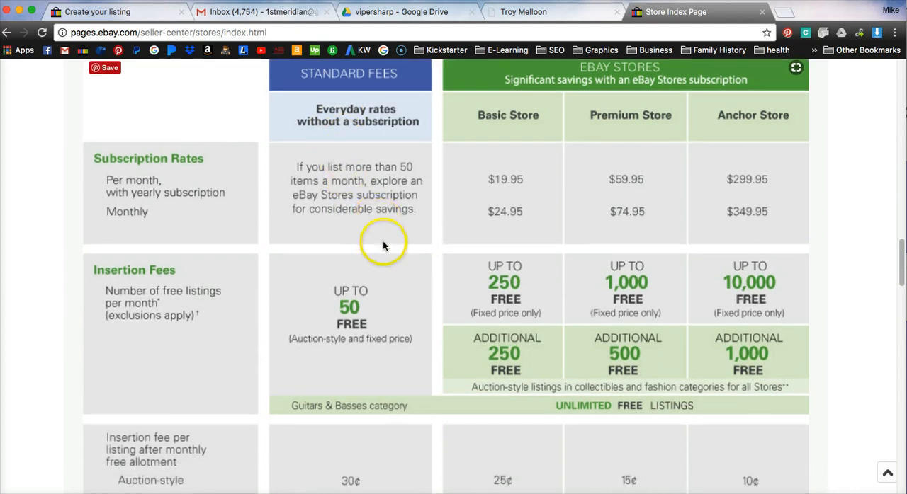
pyautogui.scroll(1, 379, 233)
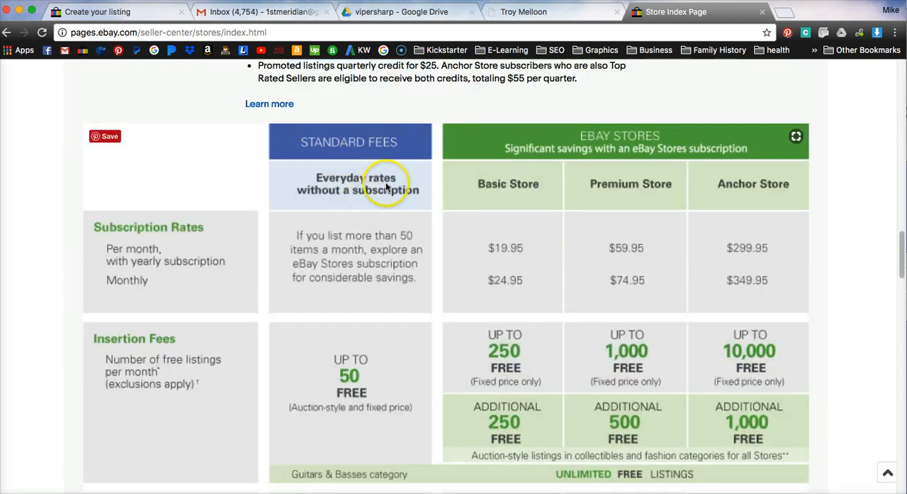
pyautogui.scroll(-2, 379, 209)
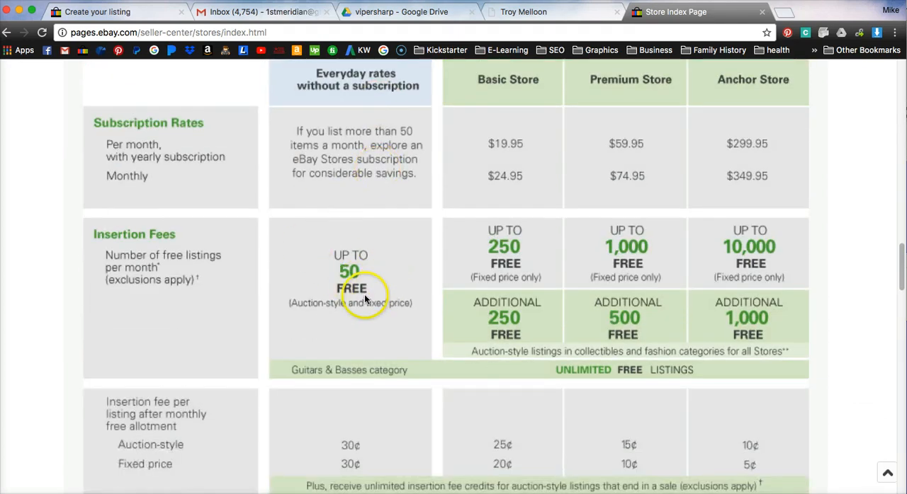
pyautogui.scroll(-2, 350, 333)
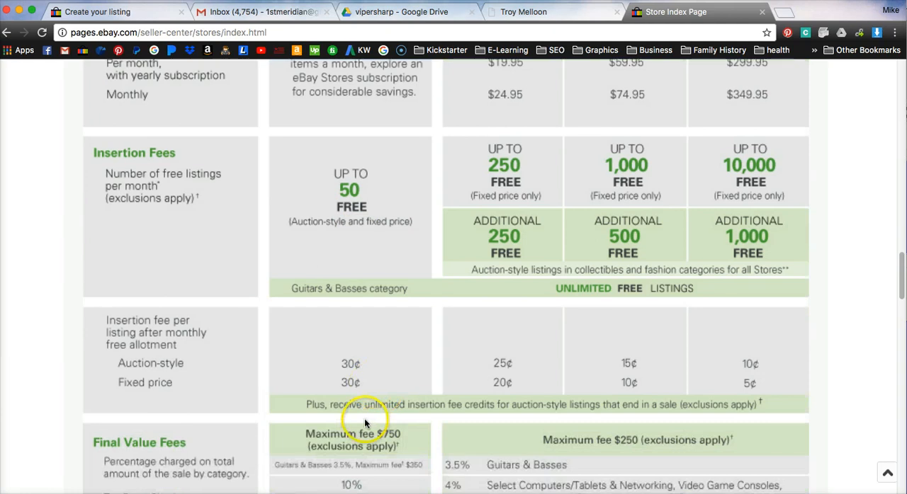
# Step: Compare the Basic, Premium and Anchor Store rates, free listing allotments and final value fees with the standard fees
pyautogui.scroll(3, 364, 419)
pyautogui.scroll(3, 461, 425)
pyautogui.scroll(-4, 523, 283)
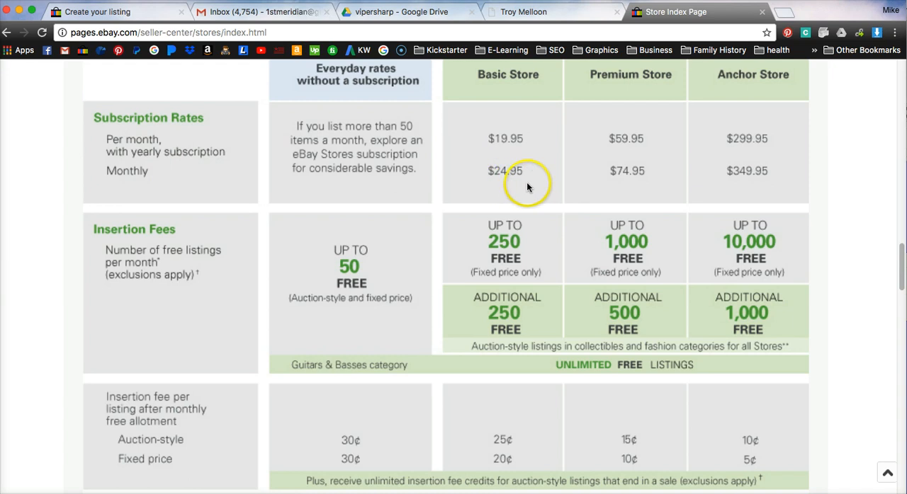
pyautogui.scroll(-5, 522, 186)
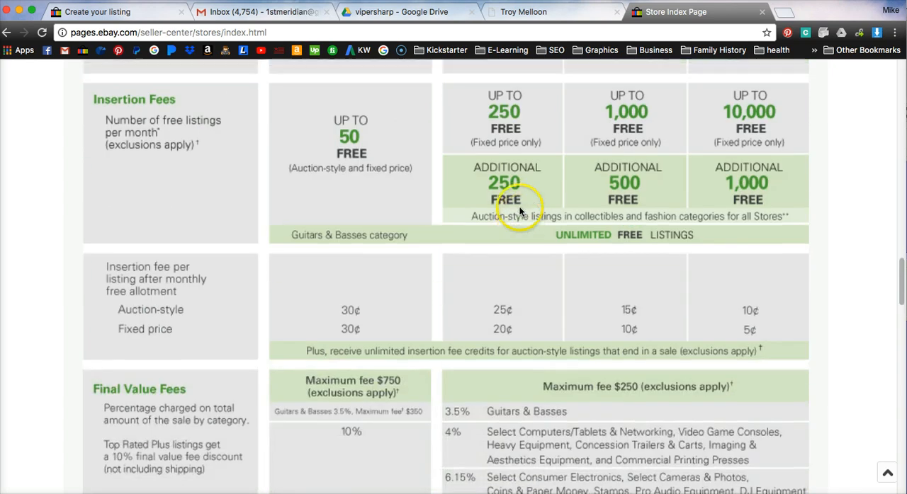
pyautogui.scroll(2, 520, 199)
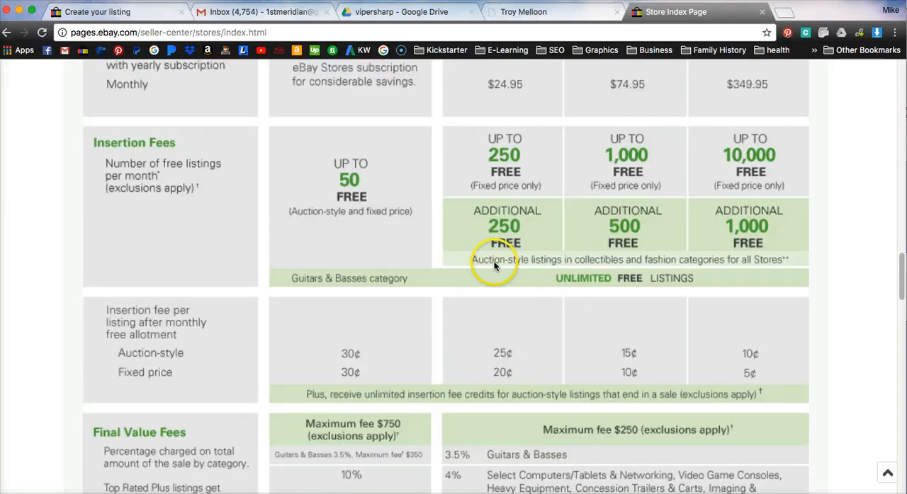
pyautogui.scroll(3, 493, 262)
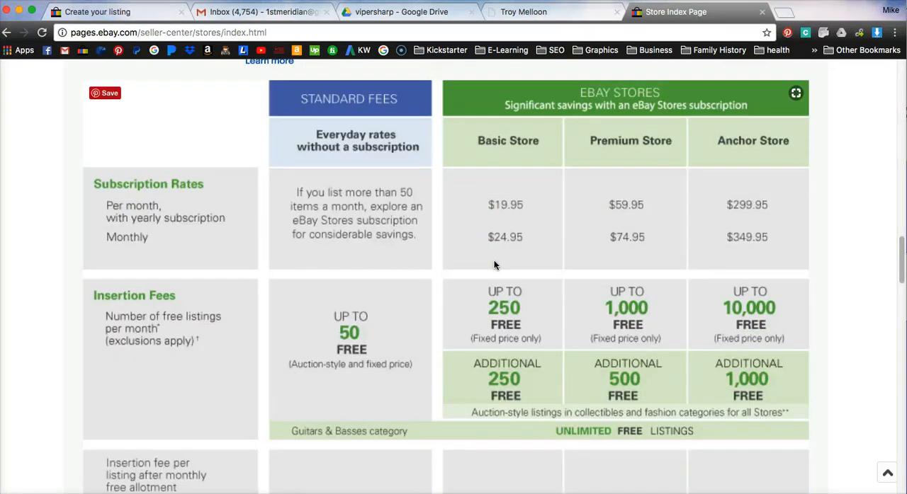
pyautogui.scroll(-5, 494, 264)
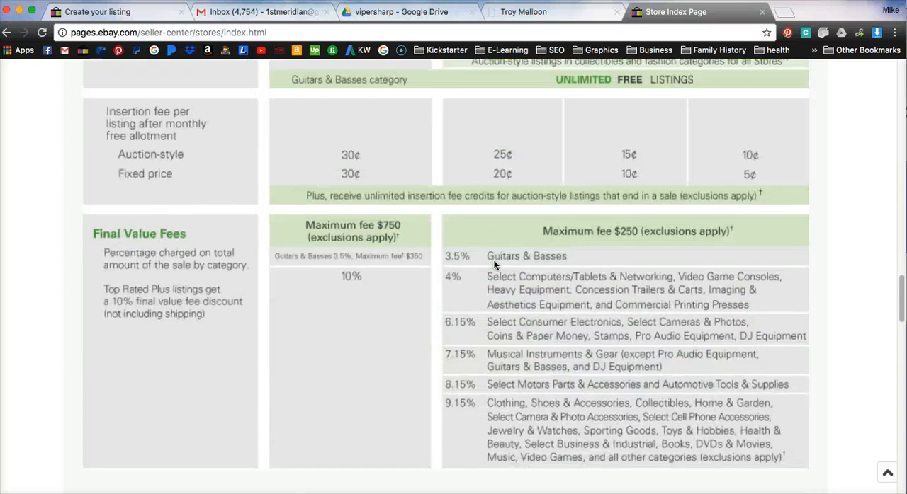
pyautogui.scroll(-10, 494, 263)
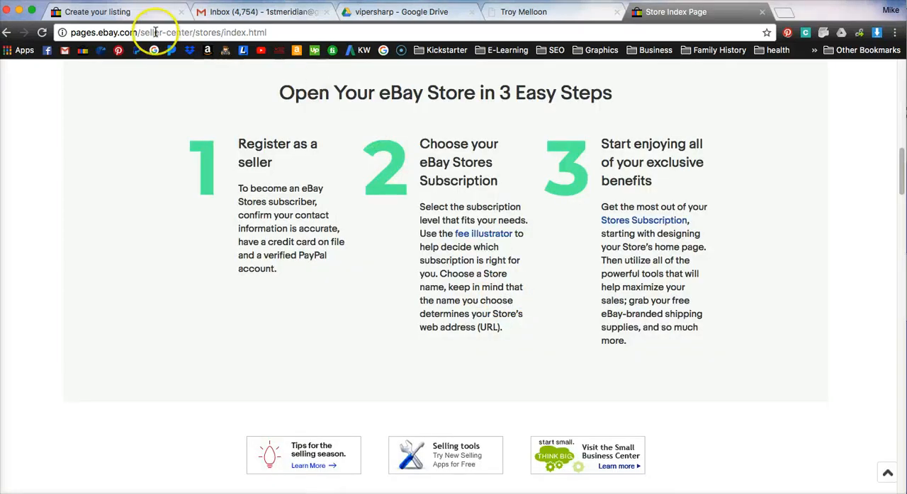
# Step: Return to the listing form, set the fixed-price duration to 7 days and examine the other durations
pyautogui.click(98, 12)
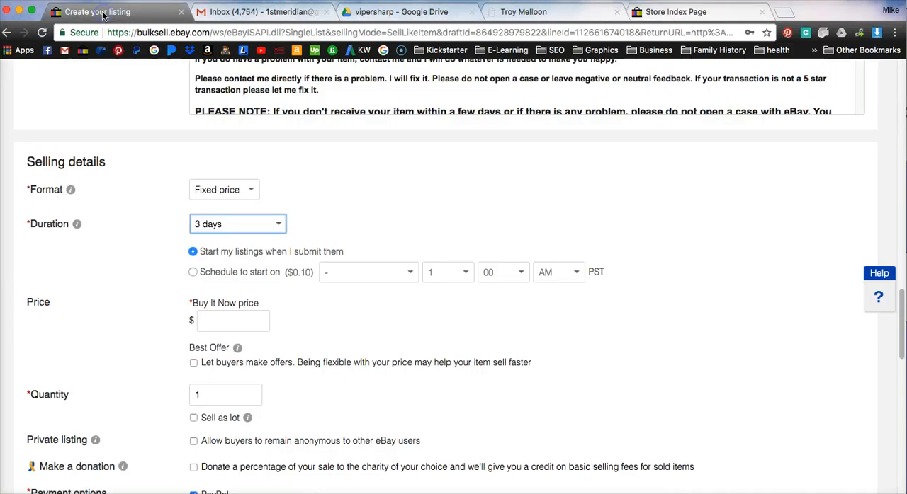
pyautogui.click(243, 227)
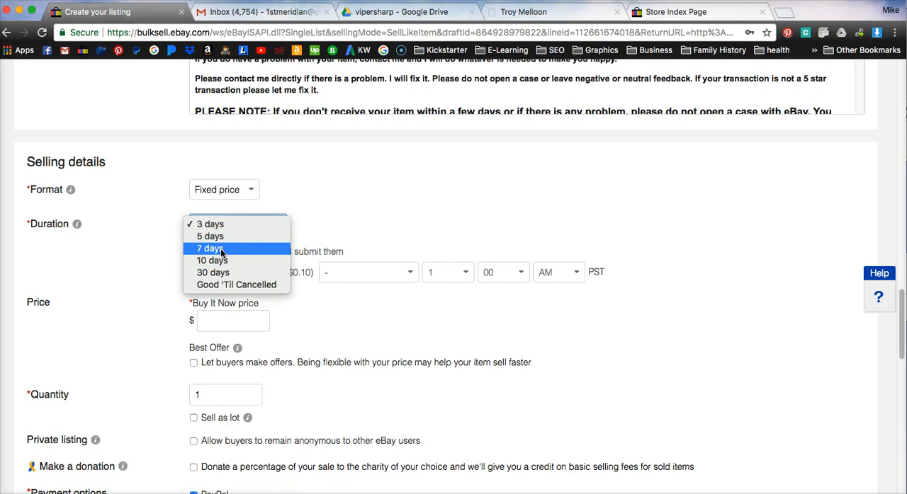
pyautogui.click(232, 249)
pyautogui.click(233, 248)
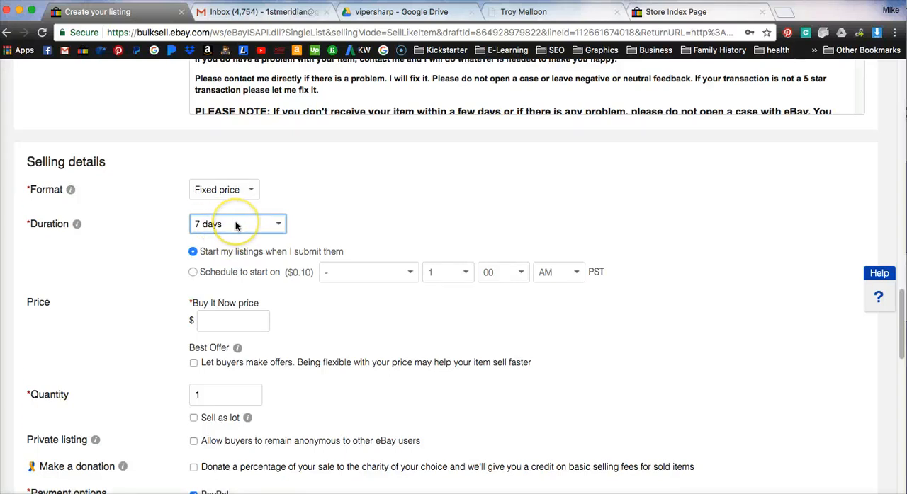
pyautogui.click(238, 225)
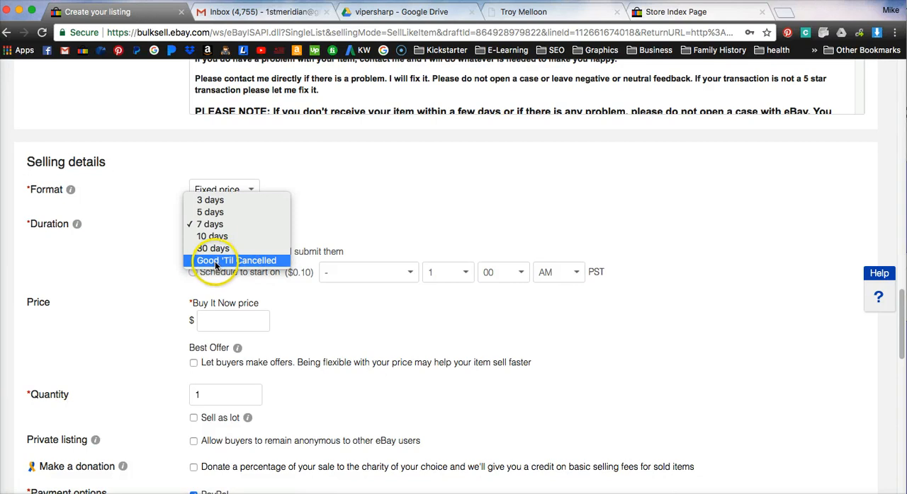
pyautogui.click(223, 224)
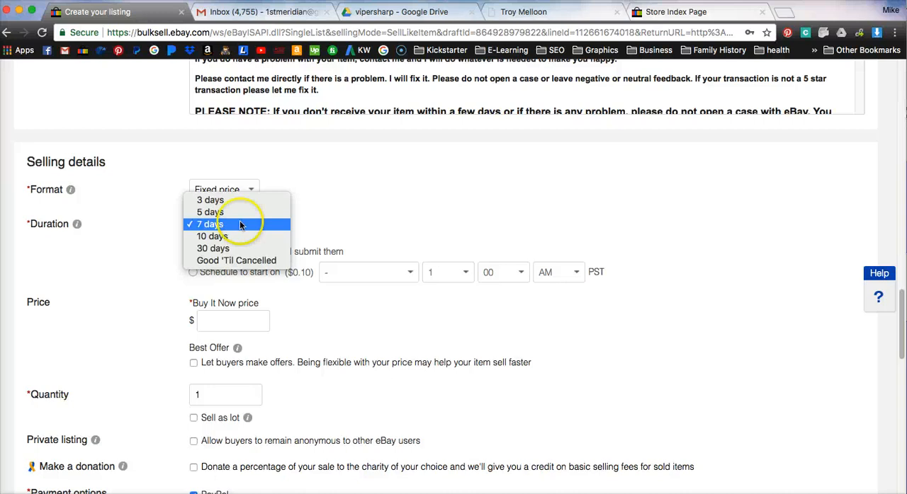
# Step: In the eBay Stores browser tab, go to the active listings in Seller Hub and open the 21 Star Knob listing
pyautogui.click(680, 12)
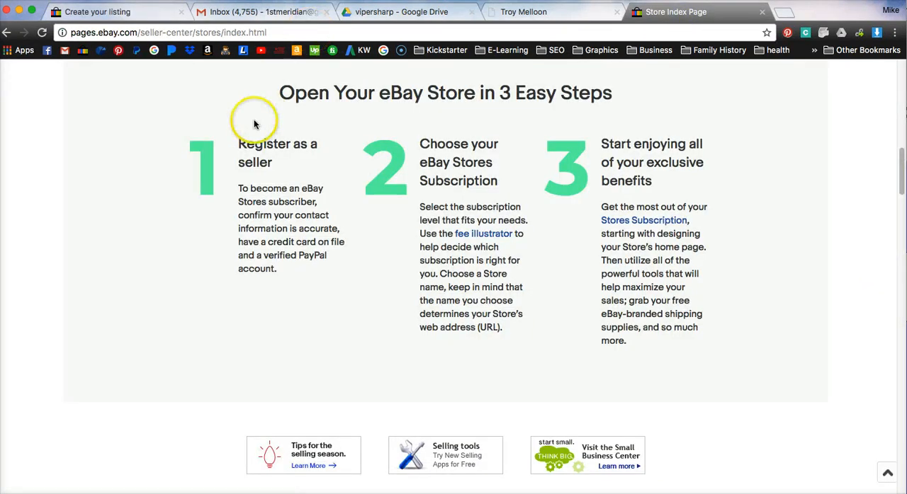
pyautogui.click(186, 33)
pyautogui.scroll(10, 263, 146)
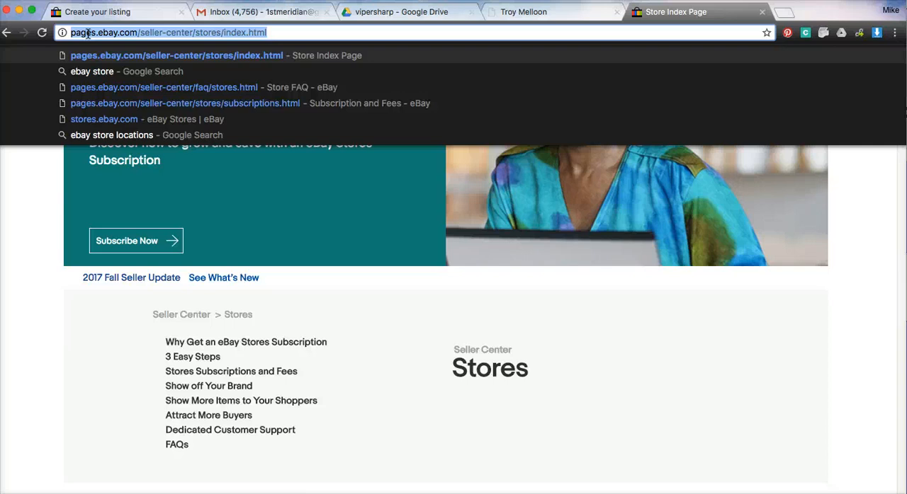
pyautogui.click(41, 187)
pyautogui.click(80, 51)
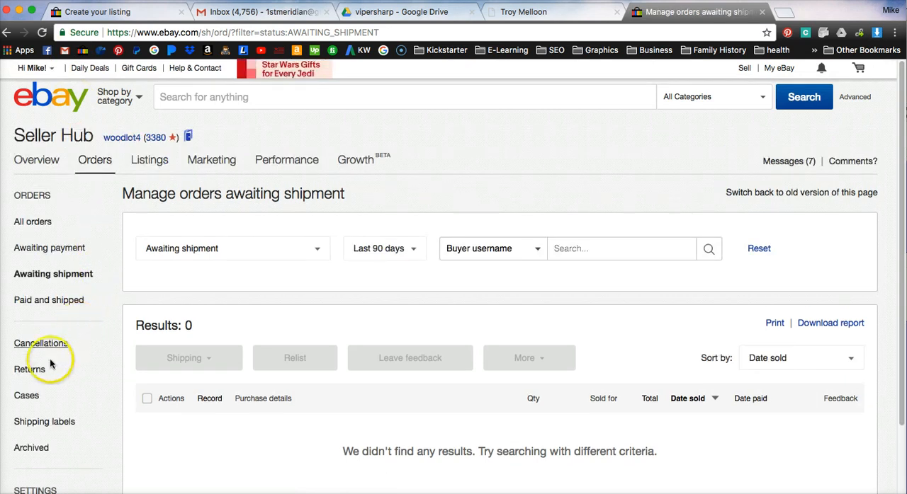
pyautogui.click(147, 161)
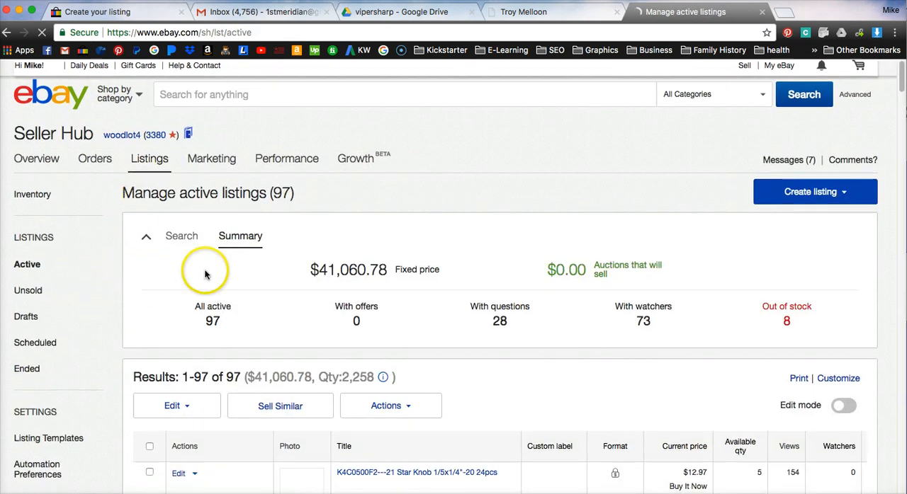
pyautogui.scroll(-3, 284, 284)
pyautogui.click(364, 260)
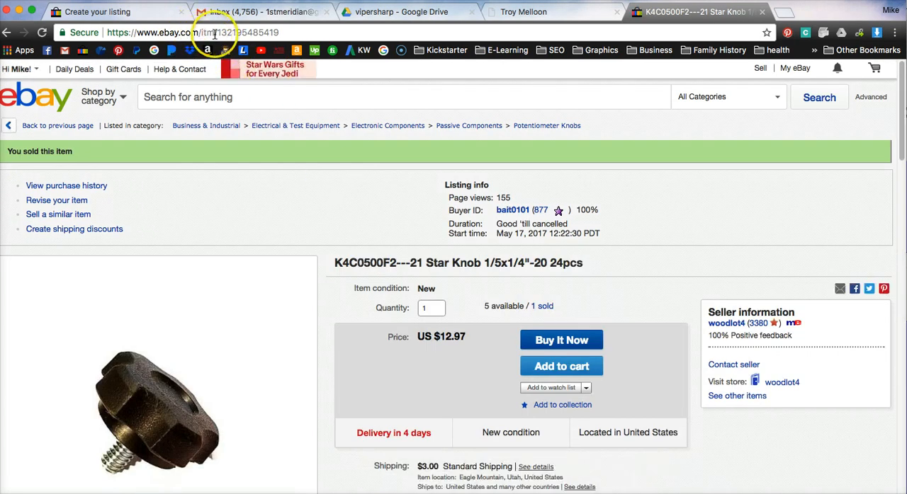
# Step: Highlight the item number in the Star Knob listing's web address and the duration in its listing info
pyautogui.click(223, 32)
pyautogui.click(223, 32)
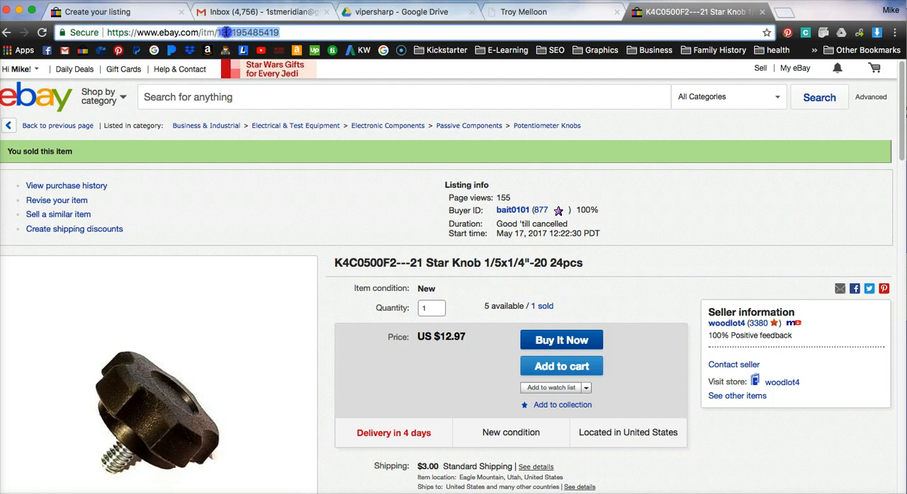
pyautogui.moveTo(284, 33); pyautogui.dragTo(216, 33)
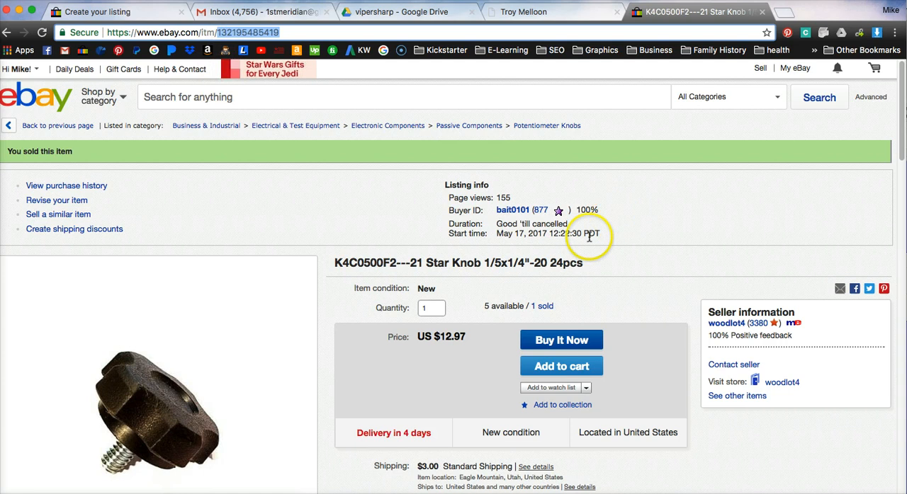
pyautogui.click(558, 224)
pyautogui.moveTo(558, 224); pyautogui.dragTo(495, 224)
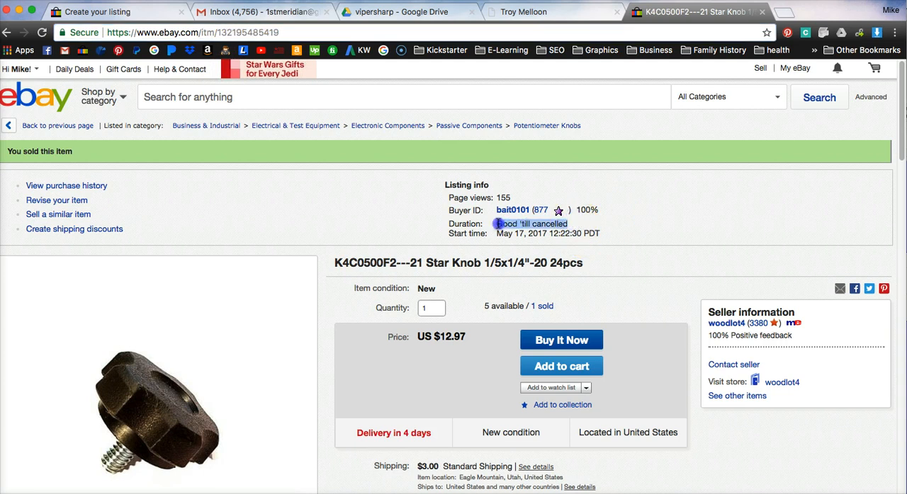
pyautogui.click(266, 33)
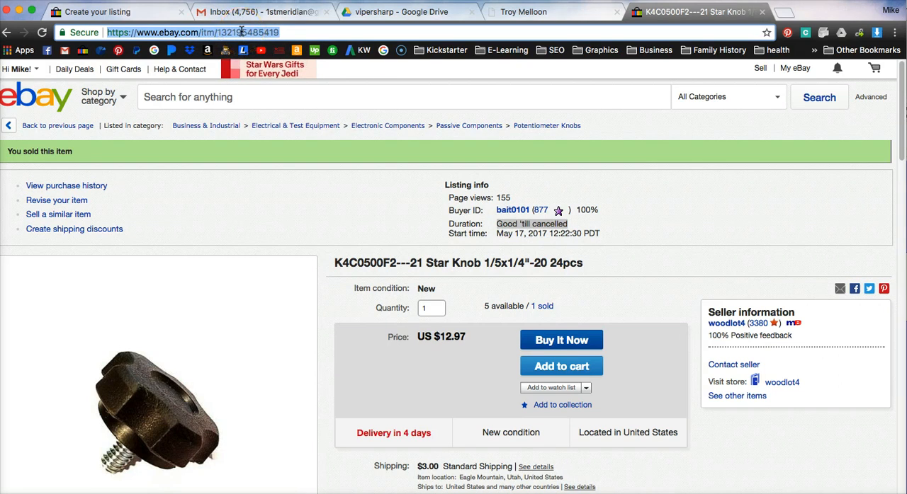
# Step: Check the duration in the listing form, and highlight the surplus-lot and item condition text in the Star Knob description
pyautogui.click(113, 12)
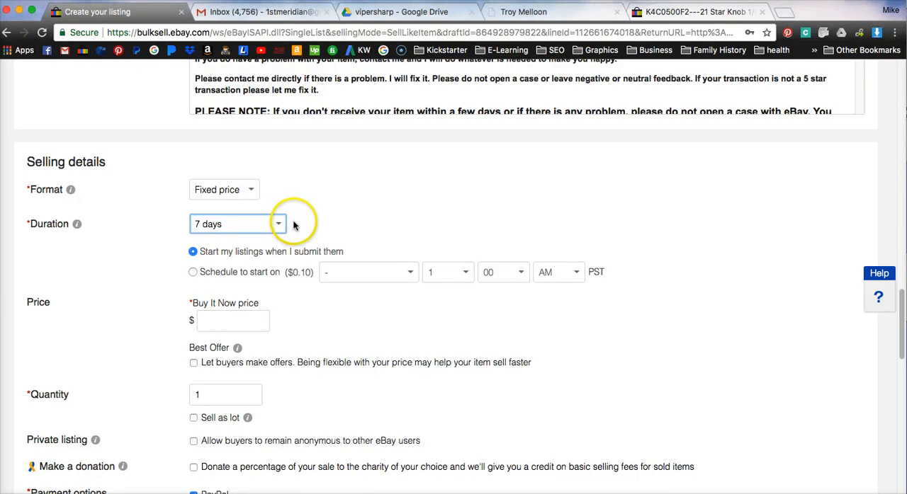
pyautogui.click(676, 12)
pyautogui.scroll(-10, 397, 298)
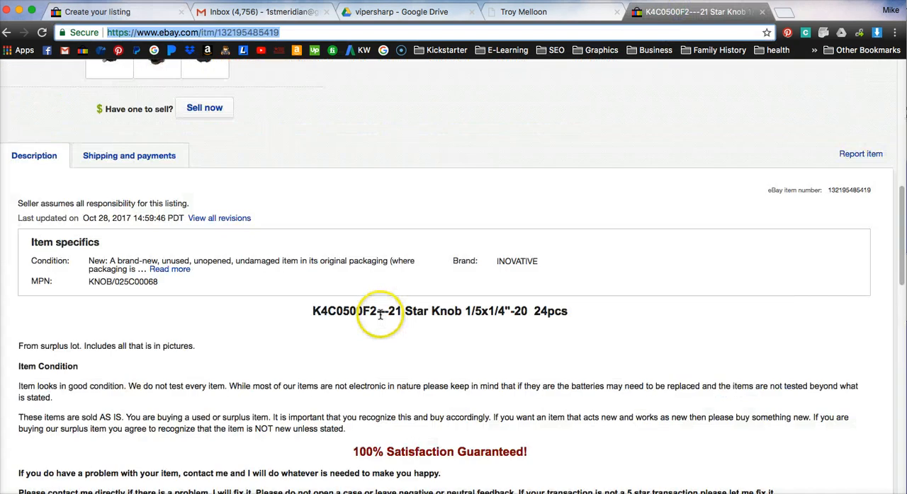
pyautogui.scroll(-3, 381, 315)
pyautogui.moveTo(57, 122); pyautogui.dragTo(354, 212)
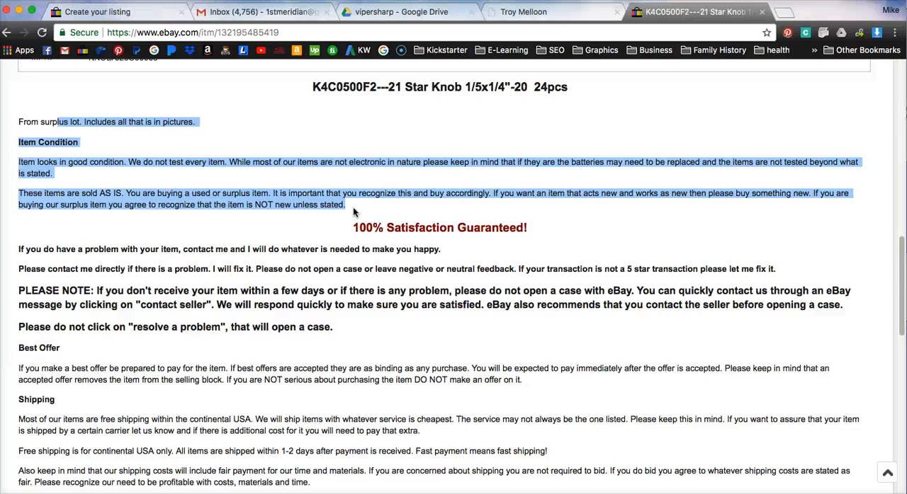
# Step: Return to the listing form and set the fixed-price duration to Good 'Til Cancelled
pyautogui.click(117, 13)
pyautogui.click(237, 225)
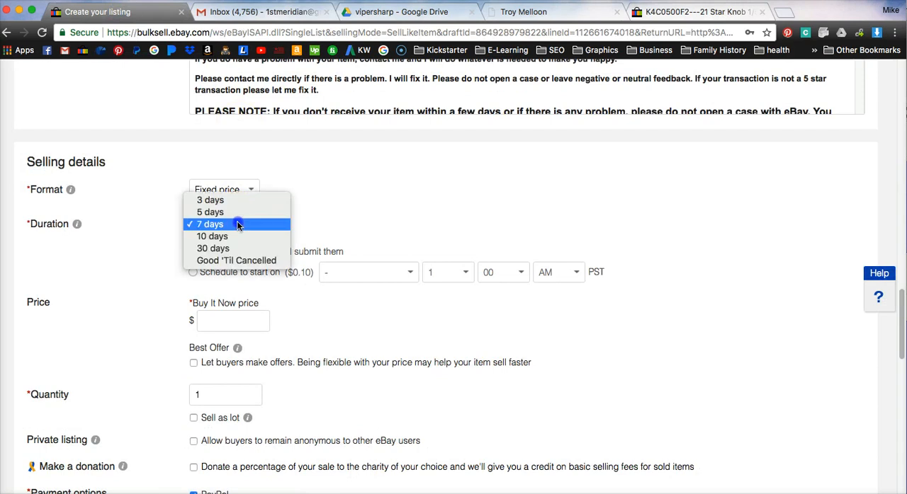
pyautogui.click(237, 262)
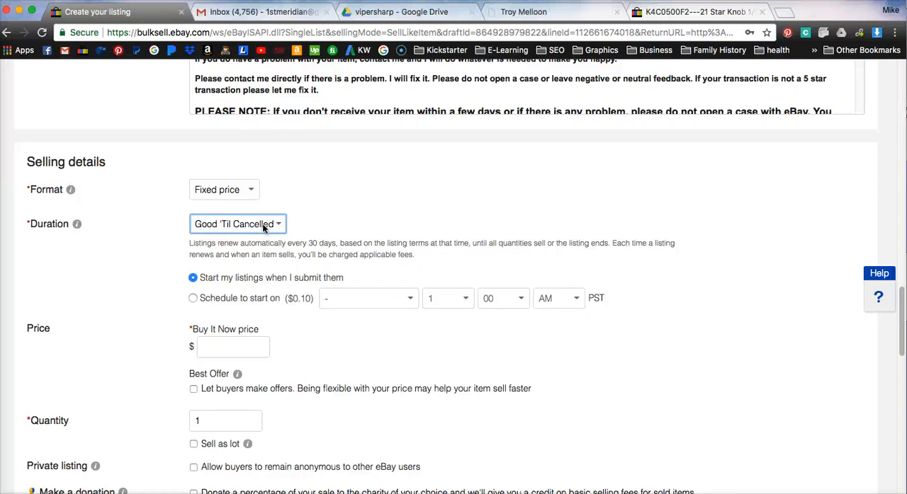
# Step: Examine the 30 days option among the fixed-price durations as an alternative to Good 'Til Cancelled
pyautogui.click(241, 224)
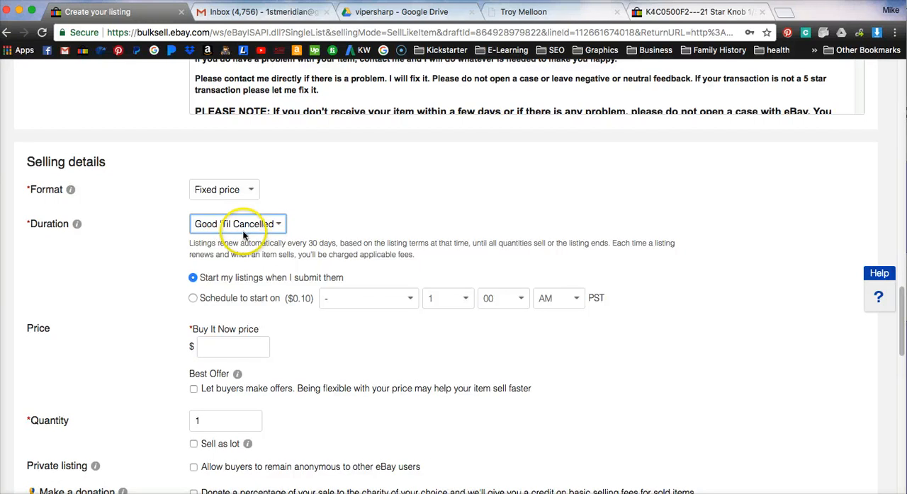
pyautogui.click(281, 226)
pyautogui.click(282, 227)
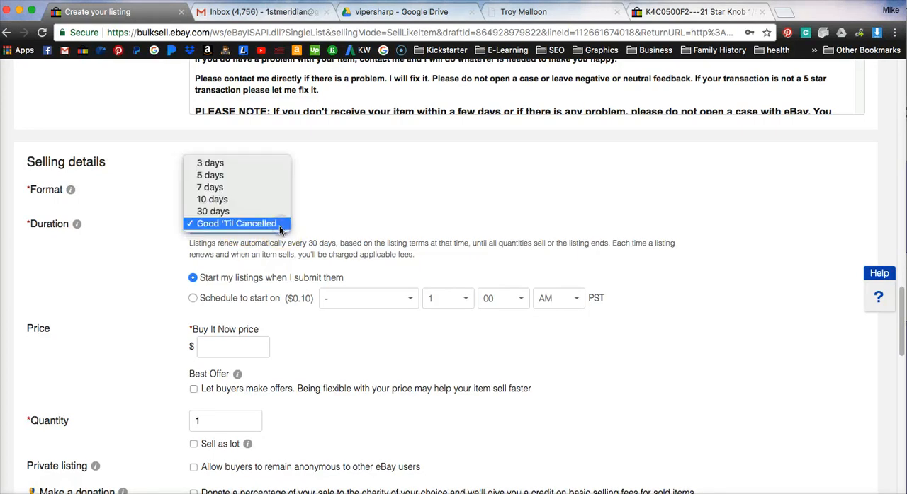
pyautogui.click(230, 214)
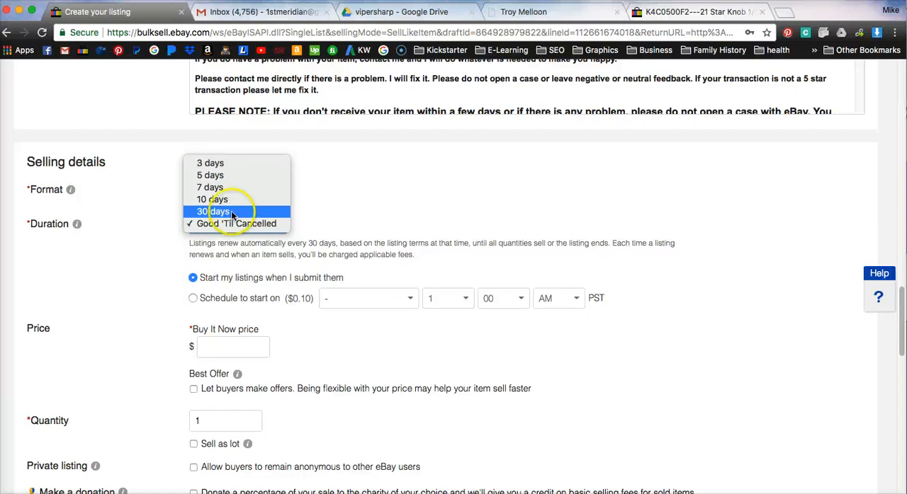